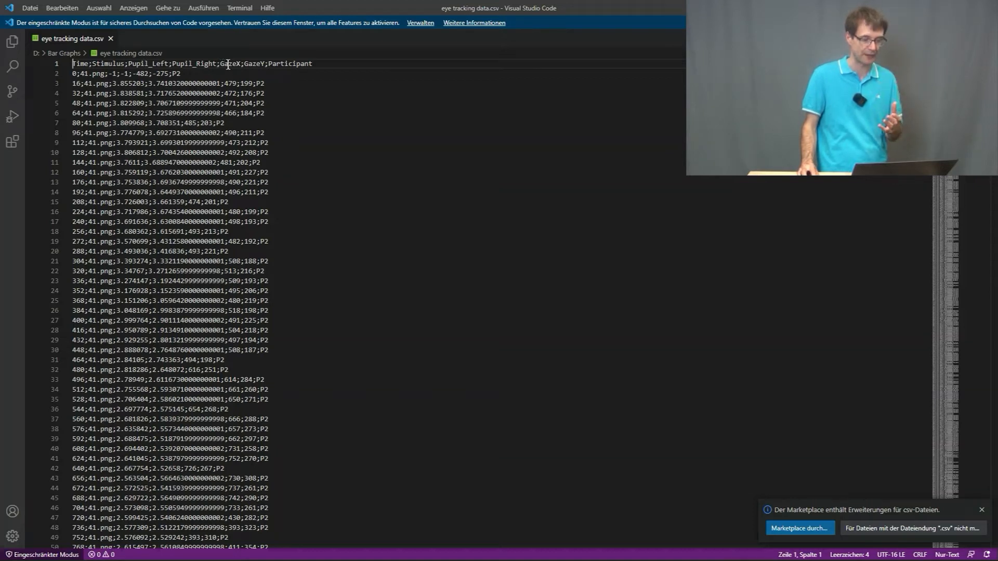
# Step: Examine the header columns and the stimulus and participant entries across the rows of eye tracking data.csv
pyautogui.click(281, 65)
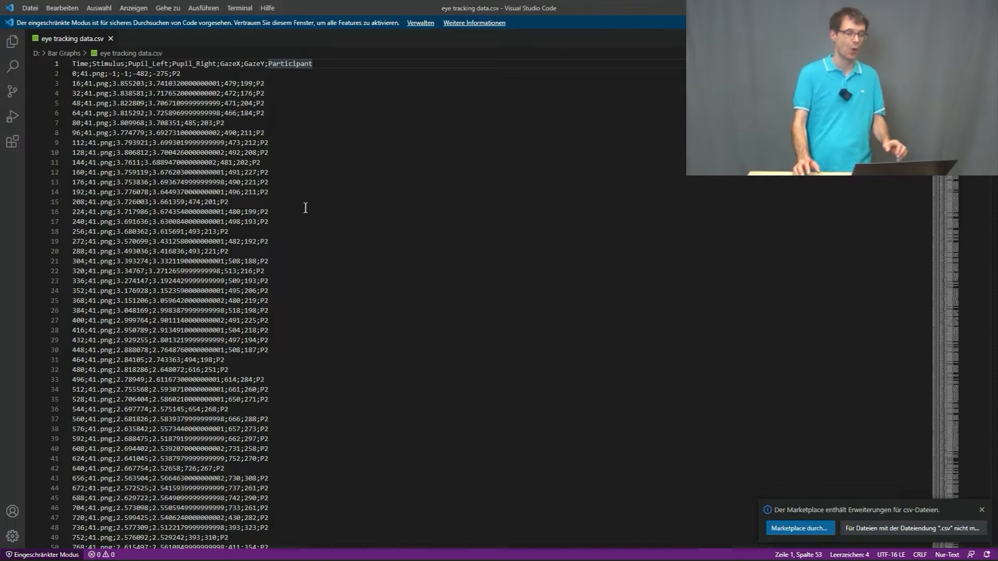
pyautogui.moveTo(994, 67); pyautogui.dragTo(993, 148)
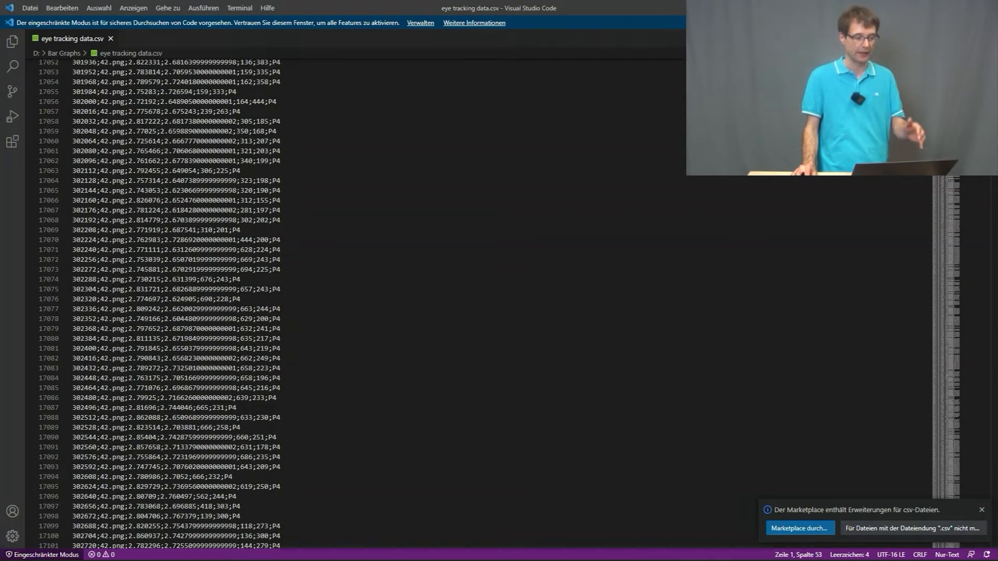
pyautogui.moveTo(994, 148); pyautogui.dragTo(993, 174)
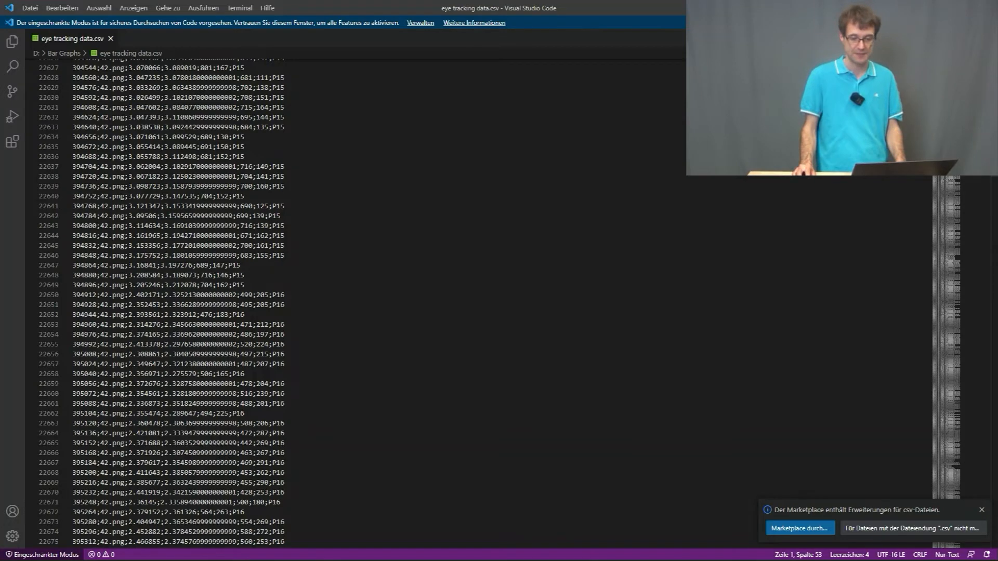
# Step: Switch to Blickshift Analytics and load the file eye tracking data from the Bar Graphs folder for a file-based import
pyautogui.click(938, 7)
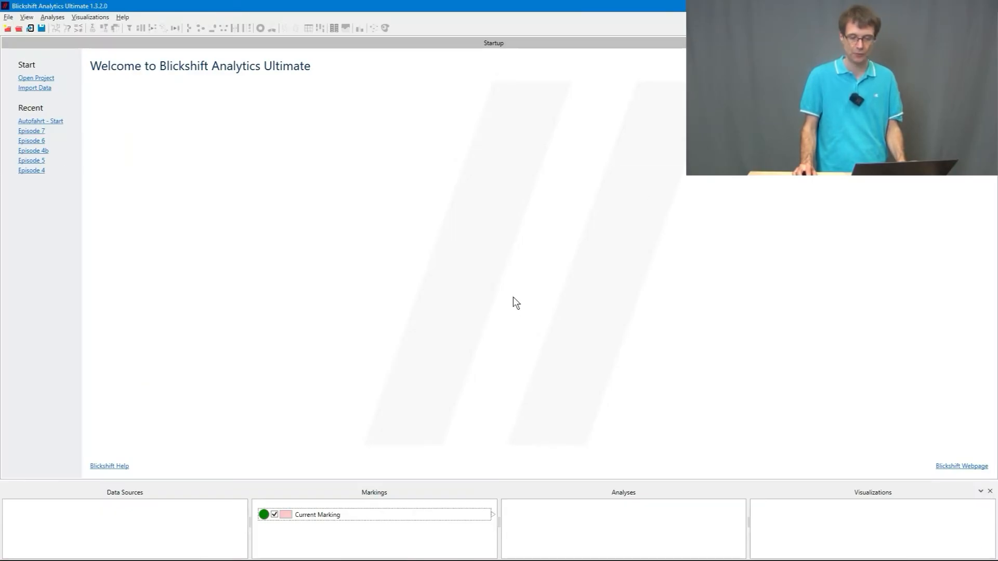
pyautogui.click(31, 29)
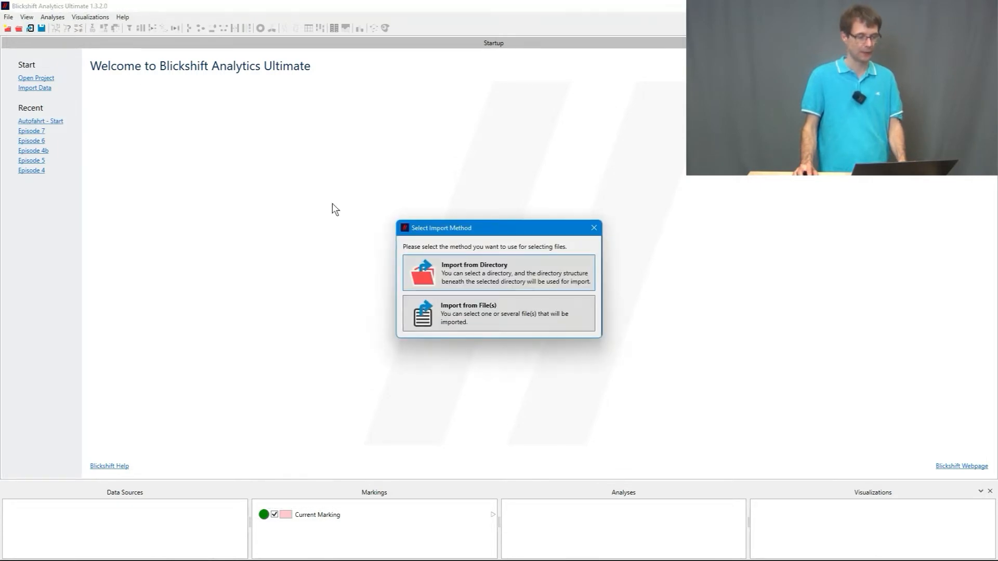
pyautogui.click(491, 314)
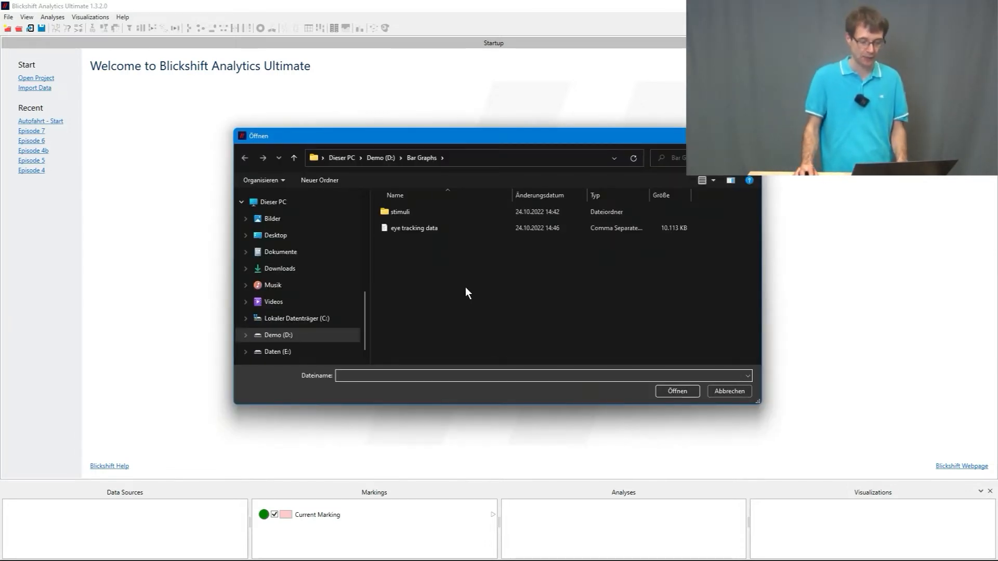
pyautogui.click(443, 231)
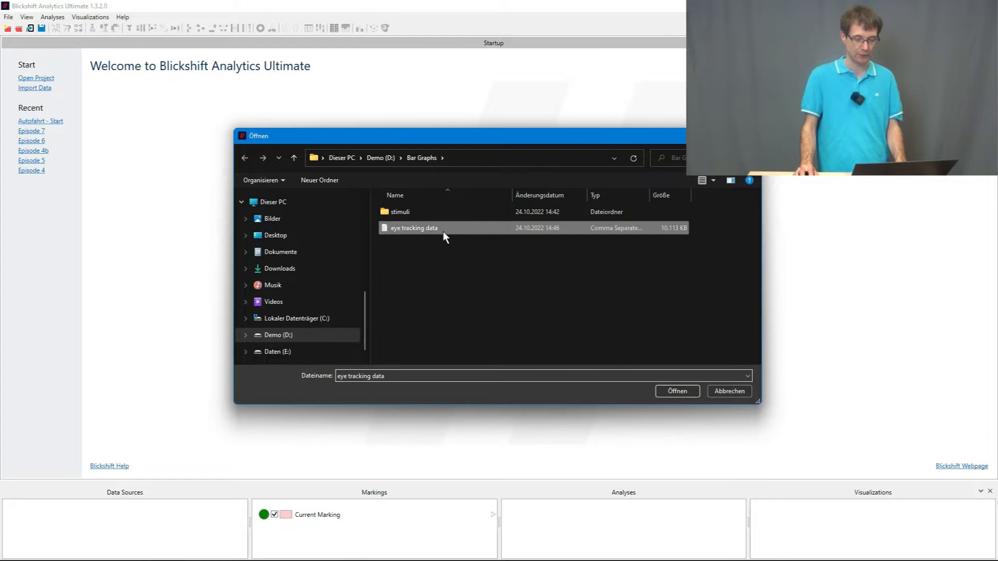
pyautogui.click(677, 392)
pyautogui.moveTo(357, 55); pyautogui.dragTo(496, 81)
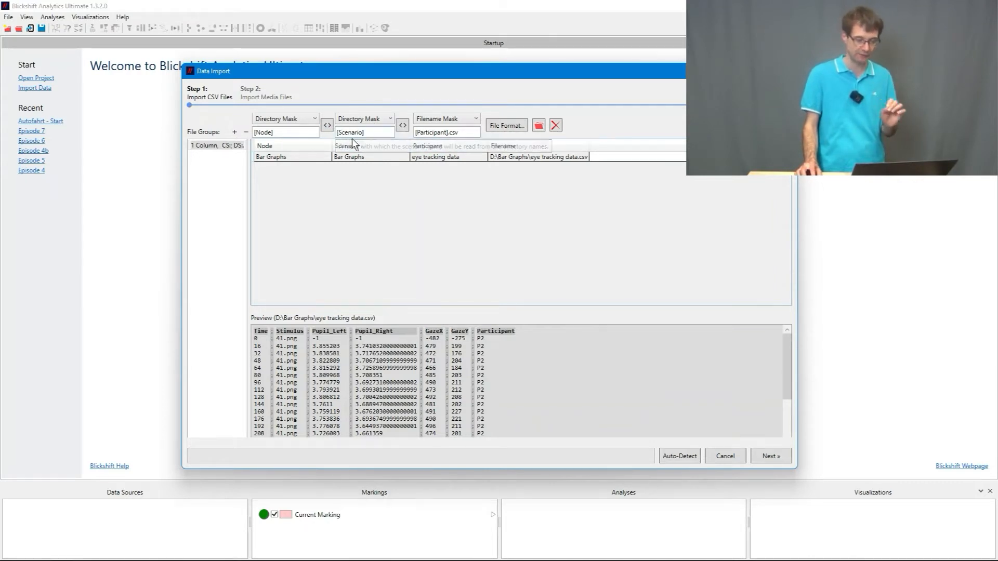
# Step: Assign the Scenario by column name to the Stimulus column, consulting the CSV header in Visual Studio Code
pyautogui.click(377, 125)
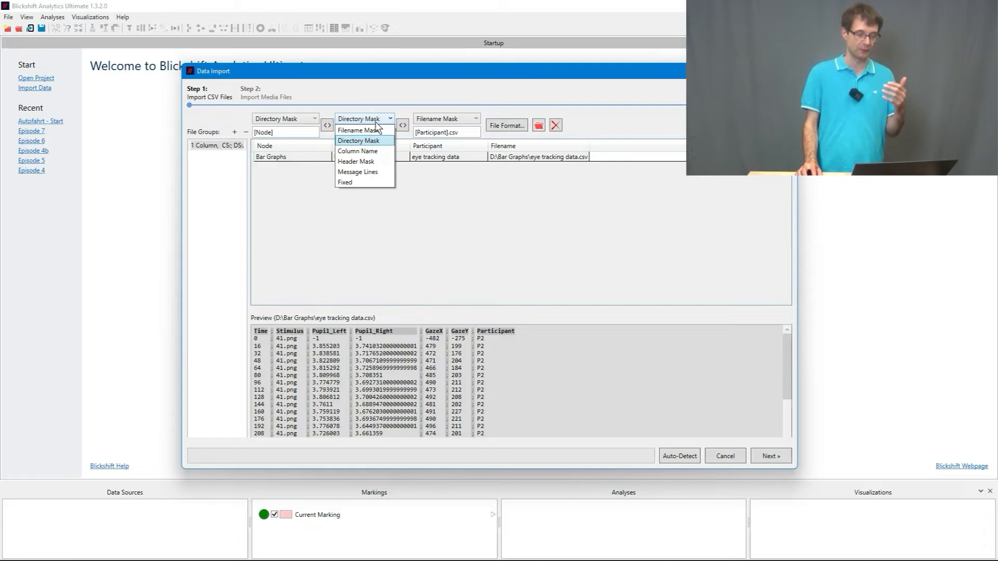
pyautogui.click(376, 151)
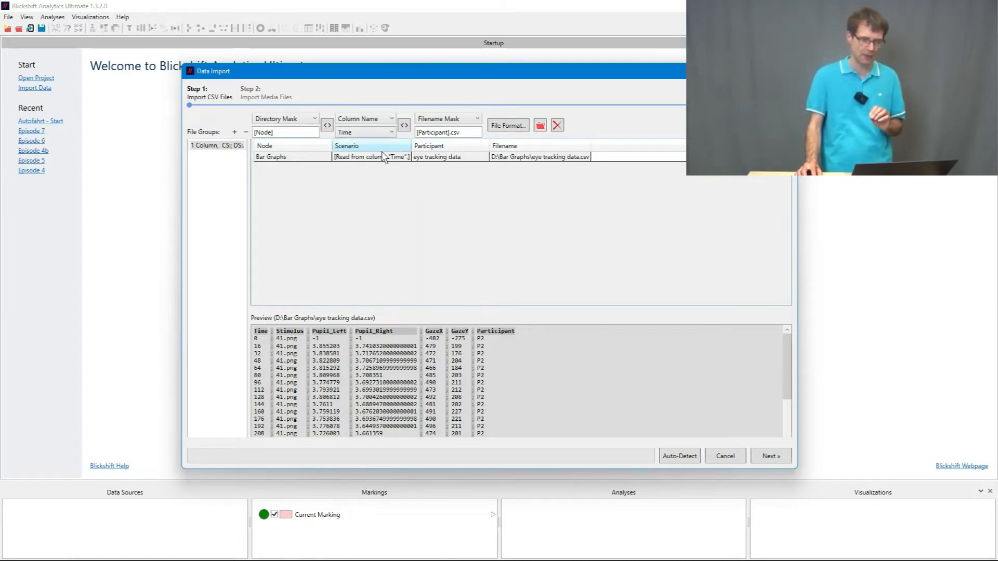
pyautogui.moveTo(385, 560)
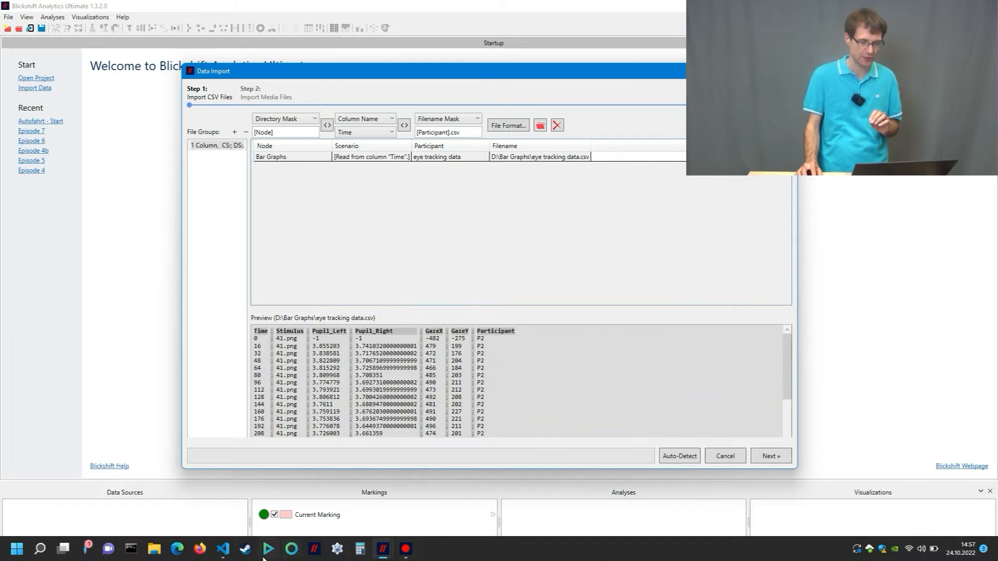
pyautogui.click(222, 549)
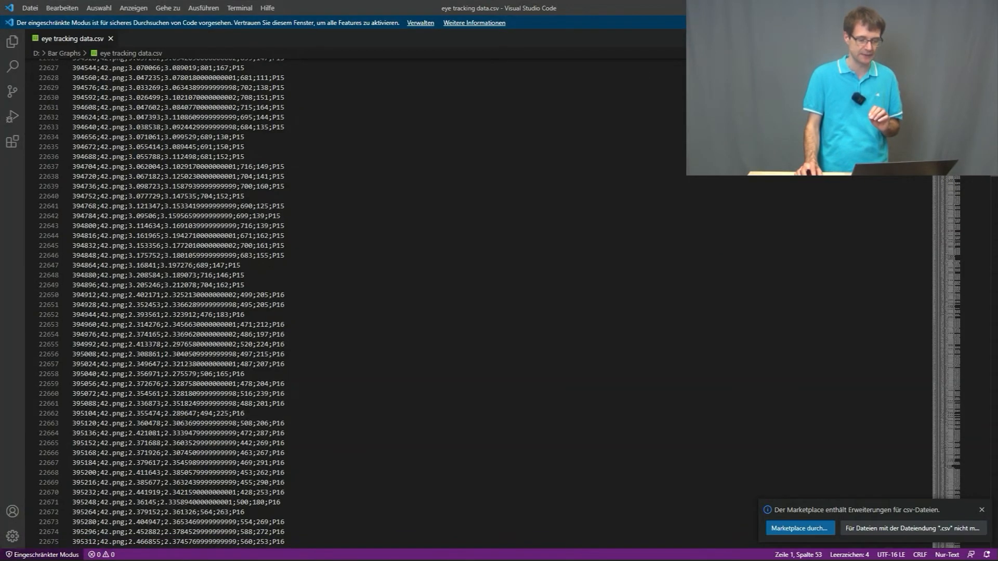
pyautogui.moveTo(995, 179); pyautogui.dragTo(994, 58)
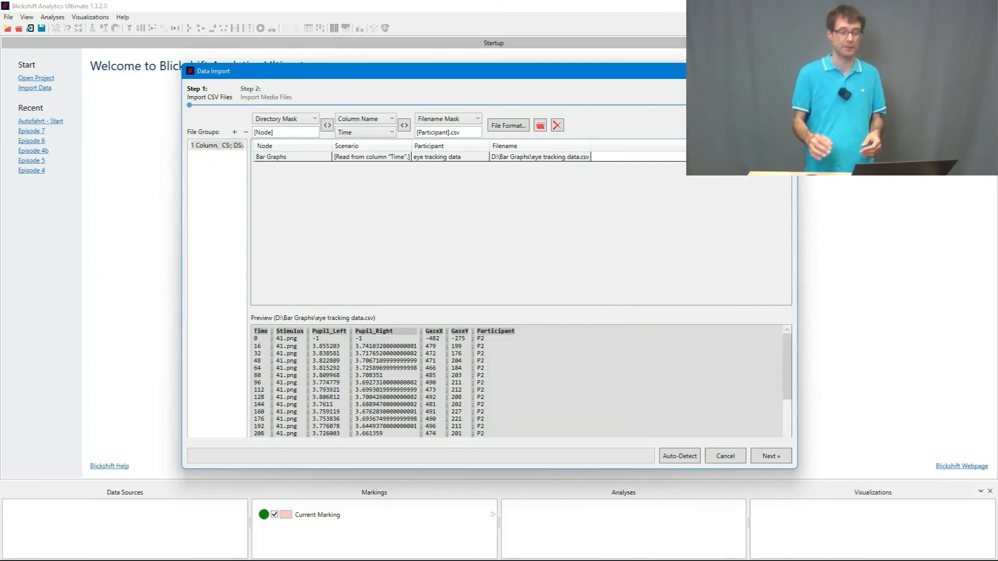
pyautogui.click(364, 131)
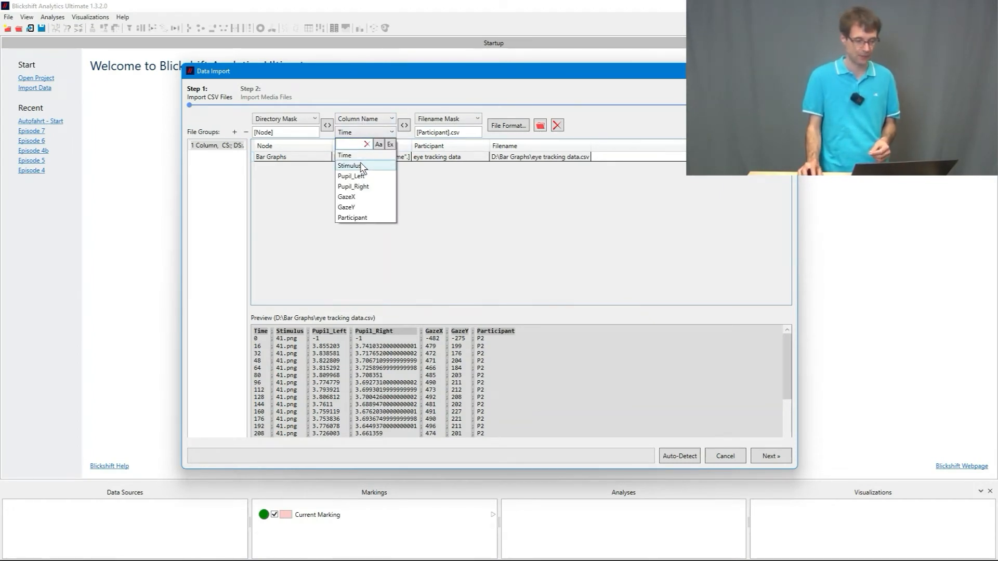
pyautogui.click(362, 167)
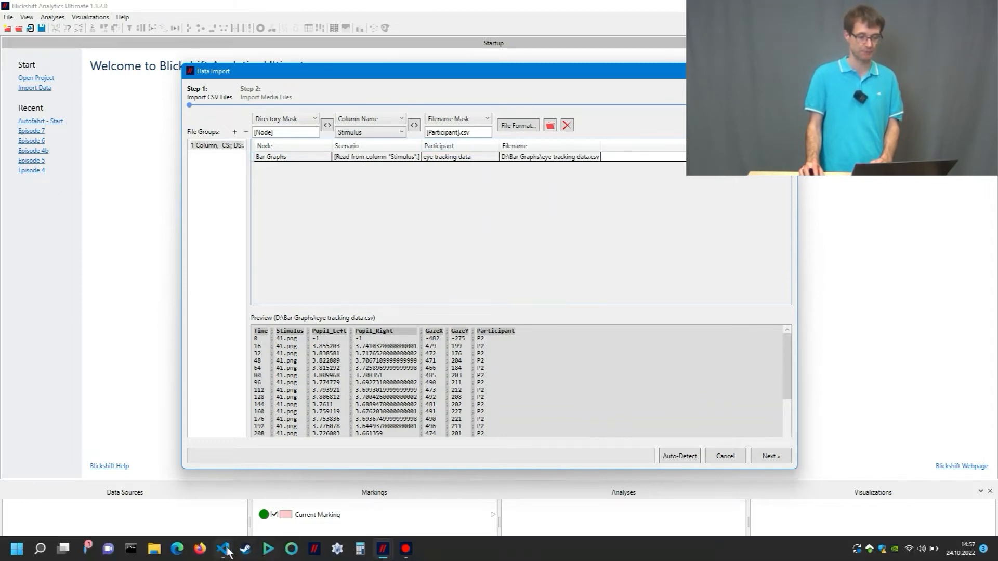
# Step: Check the CSV in Visual Studio Code and assign the Participant by column name to the Participant column
pyautogui.click(223, 549)
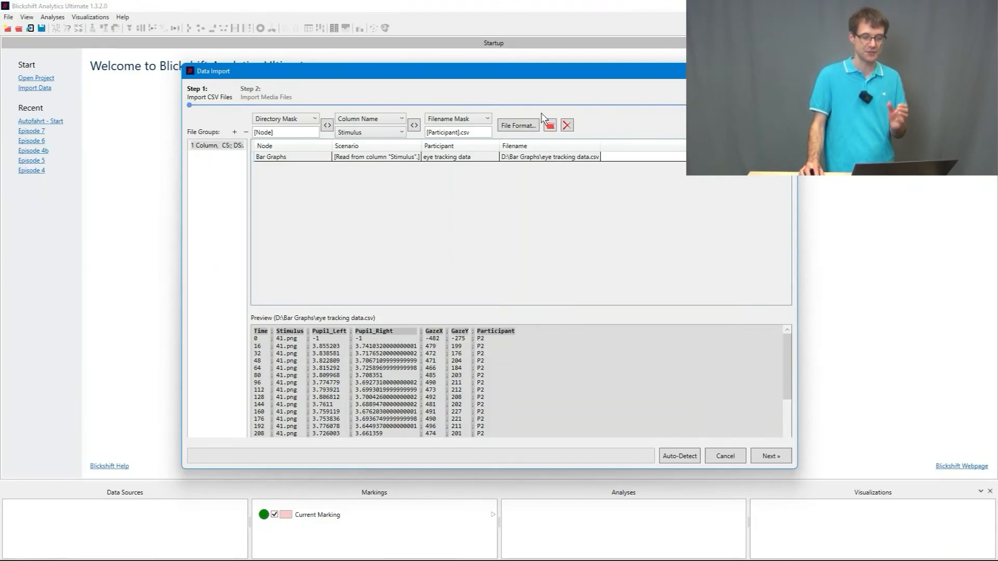
pyautogui.click(471, 119)
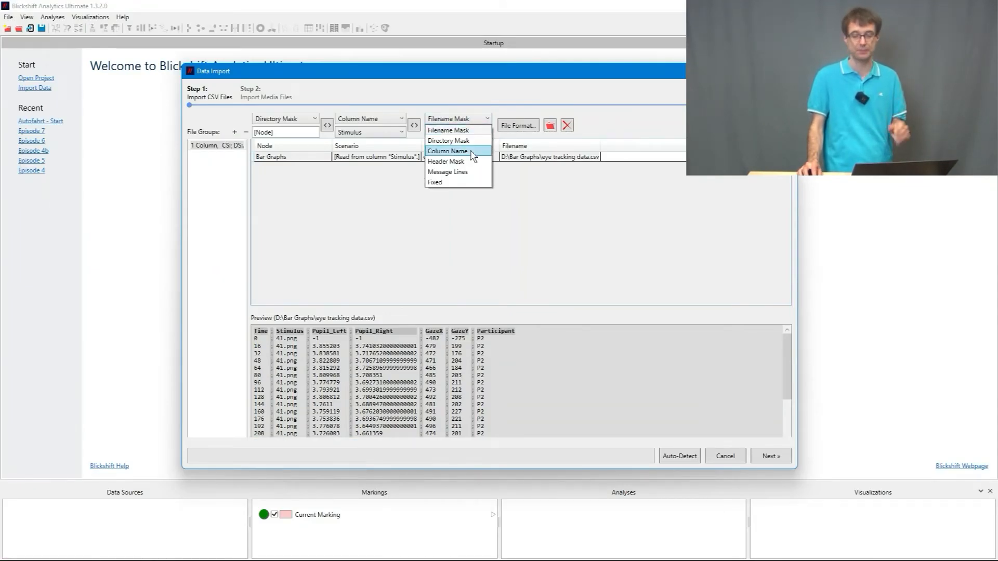
pyautogui.click(450, 151)
pyautogui.click(464, 135)
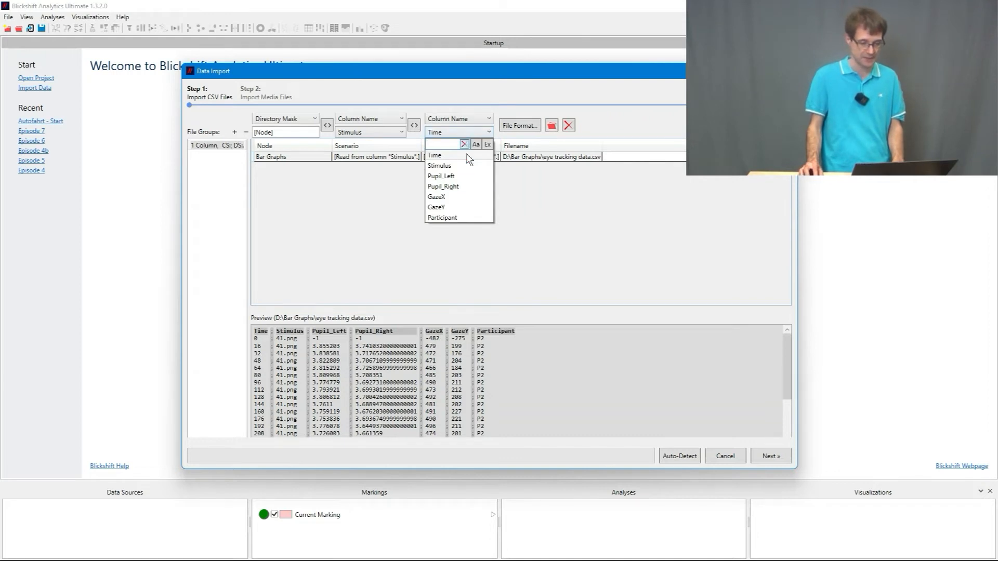
pyautogui.click(470, 217)
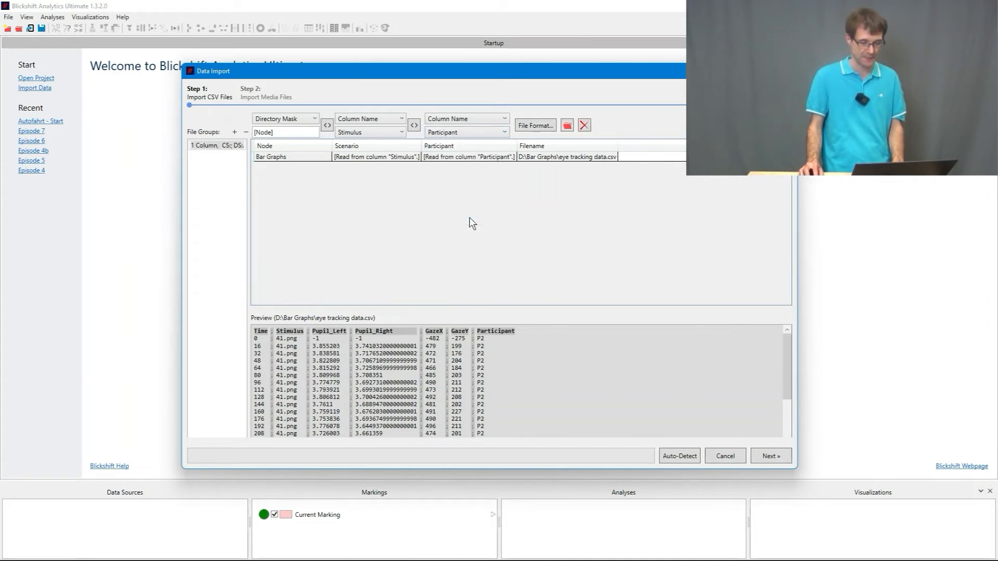
pyautogui.click(454, 119)
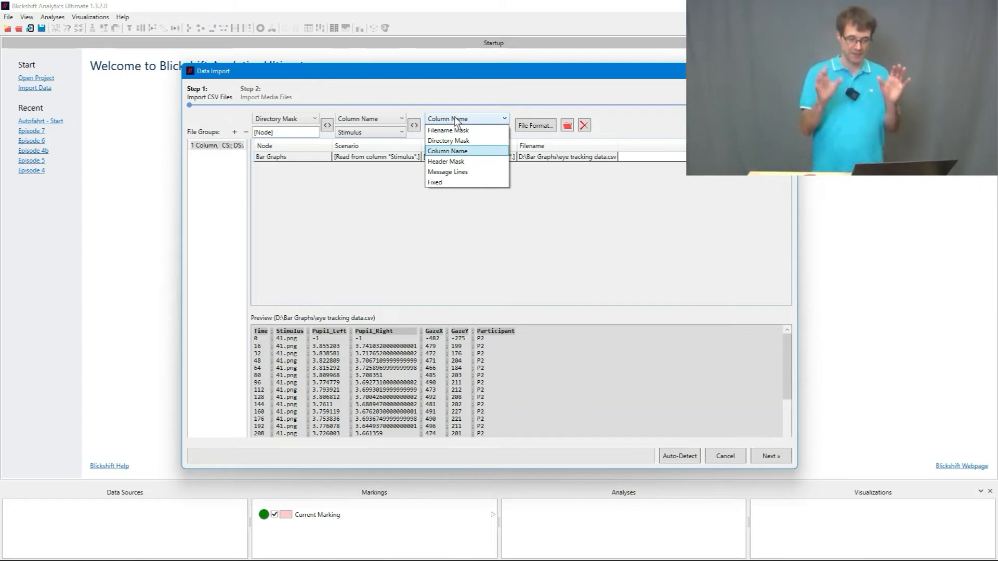
pyautogui.click(462, 151)
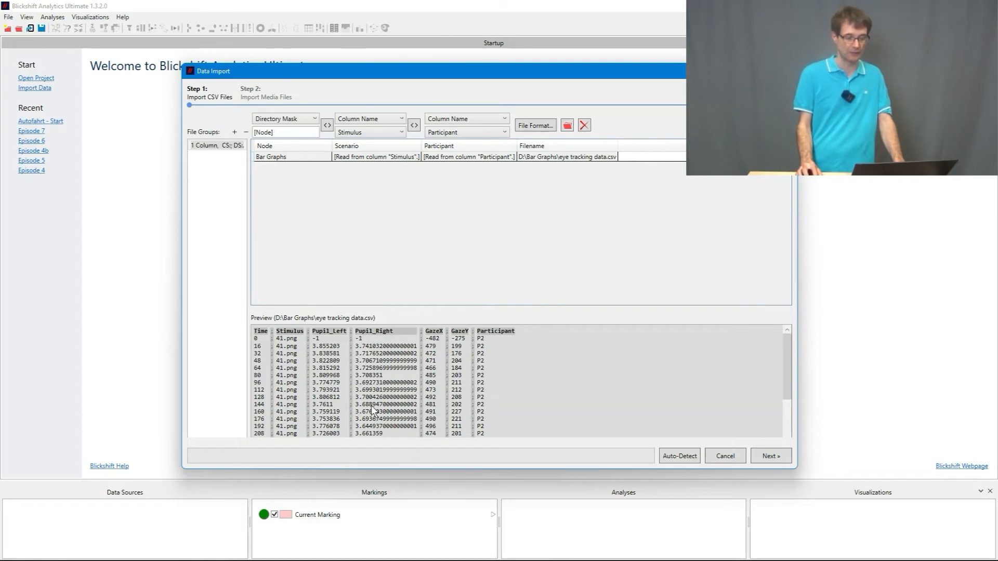
# Step: Import the eye tracking CSV data with these assignments and proceed to the media file import
pyautogui.click(765, 456)
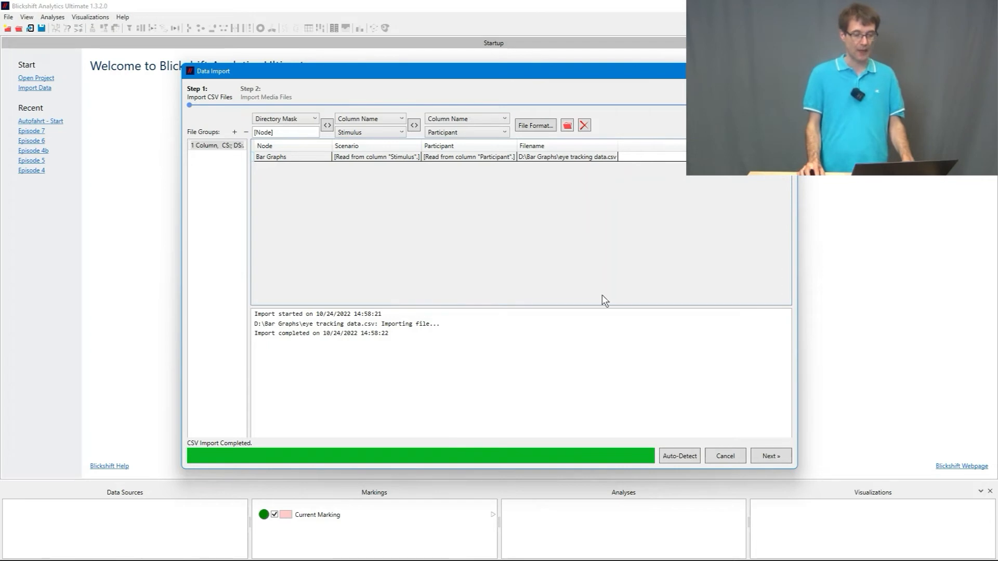
pyautogui.click(769, 456)
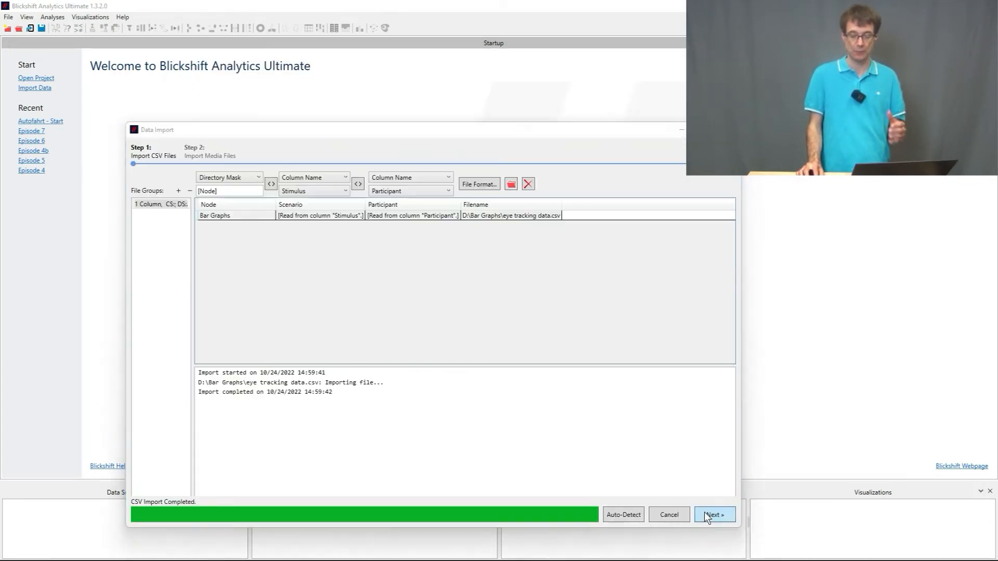
pyautogui.click(705, 513)
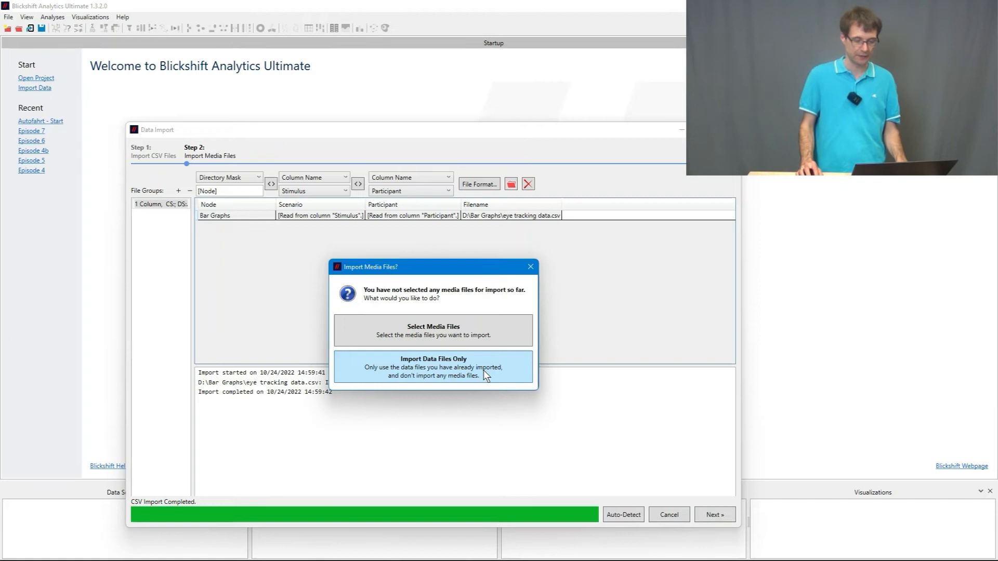
# Step: Add all stimulus images, 41 to 50, from the stimuli folder as media files
pyautogui.click(485, 338)
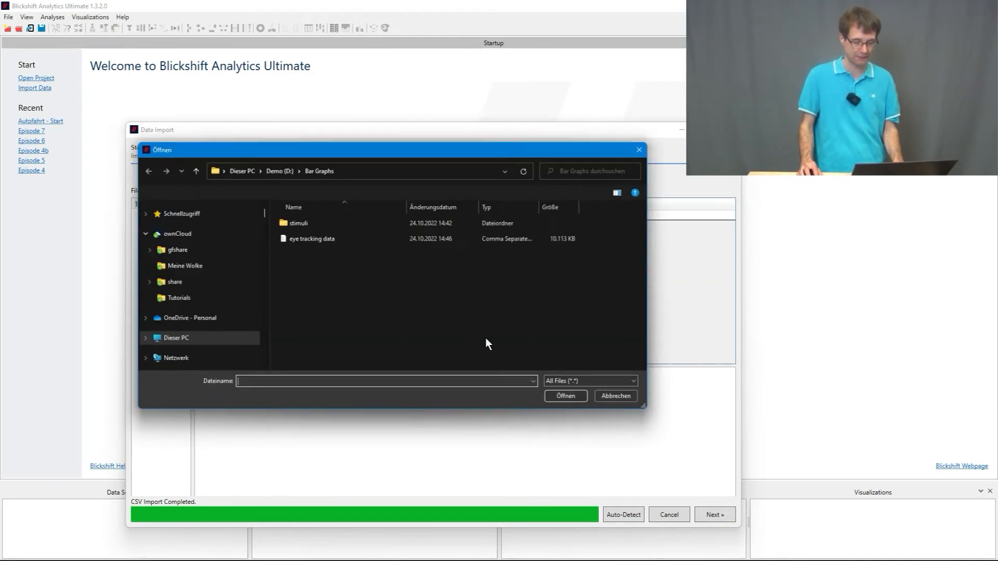
pyautogui.doubleClick(341, 224)
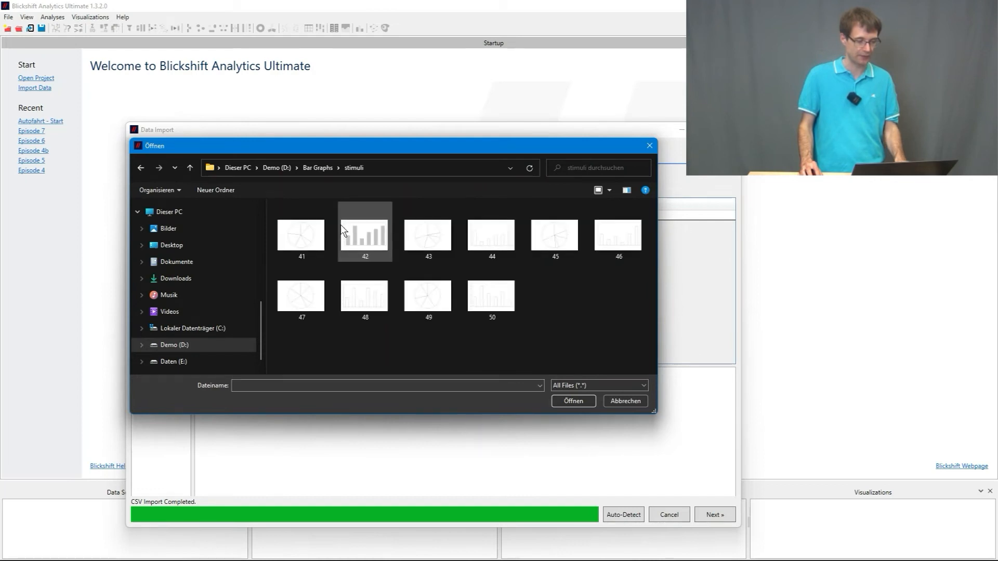
pyautogui.hotkey('ctrl', 'a')
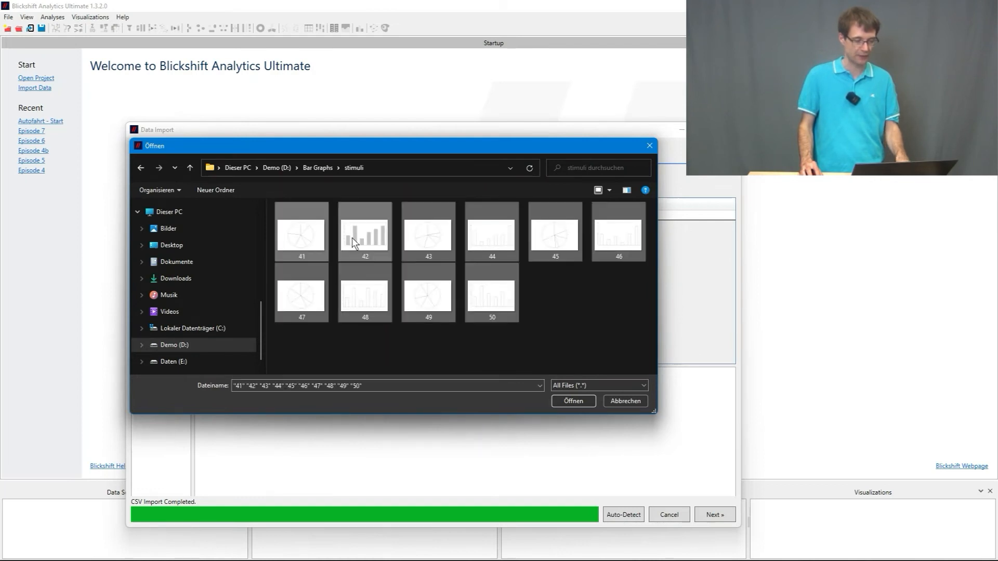
pyautogui.click(581, 402)
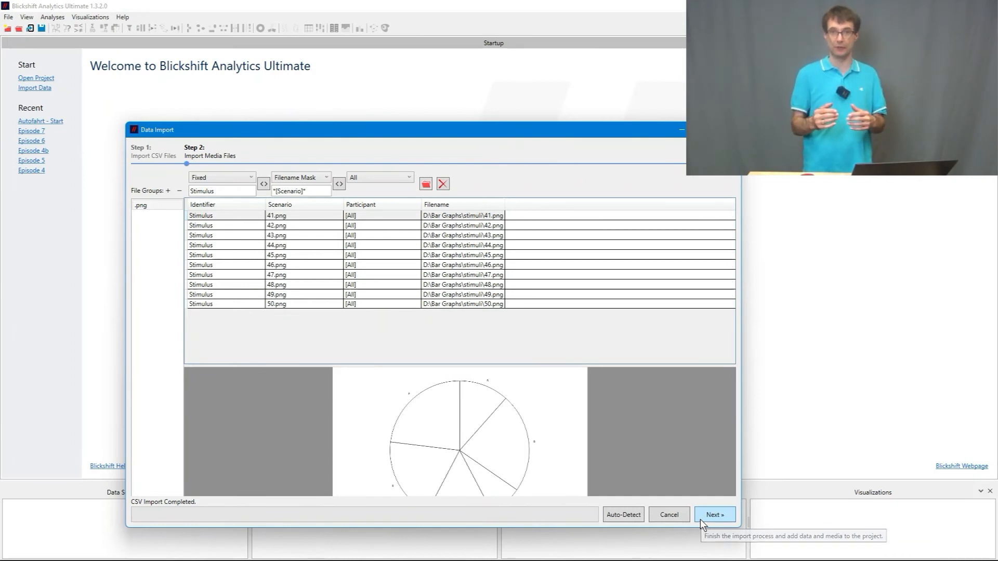
# Step: Check the stimulus name in the CSV's first data row in Visual Studio Code, and finish importing the data and media into the project
pyautogui.moveTo(265, 554)
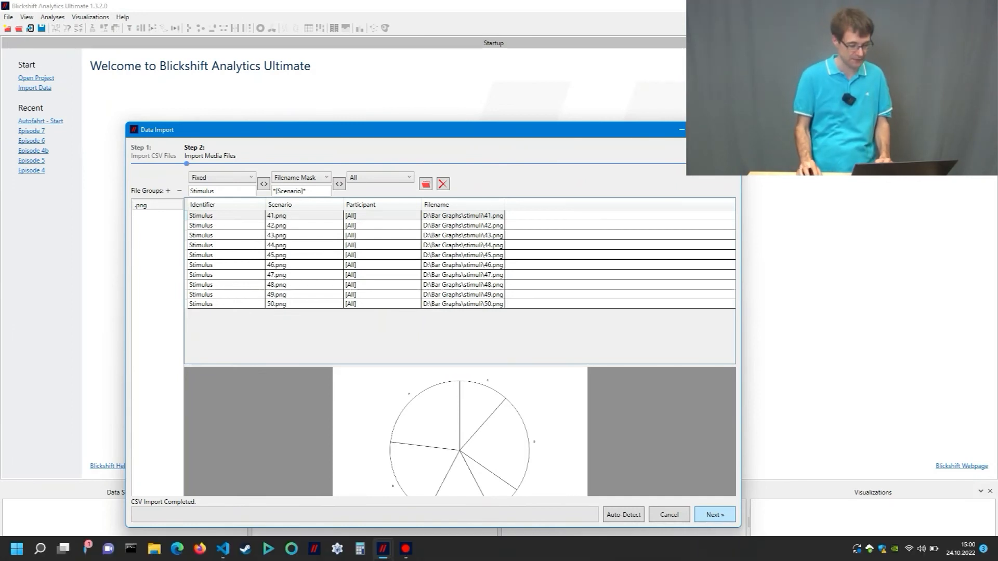
pyautogui.click(223, 549)
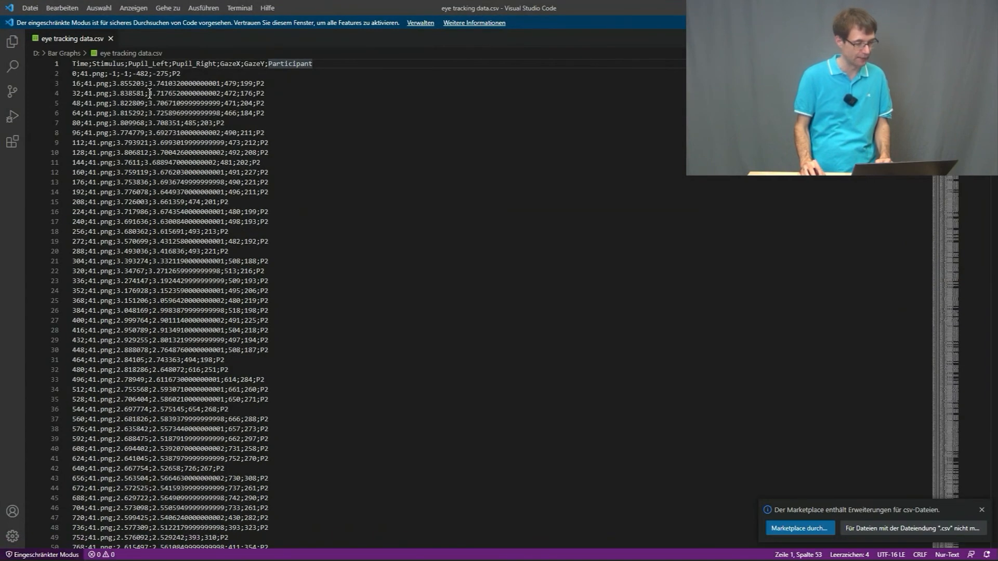
pyautogui.moveTo(80, 74); pyautogui.dragTo(103, 73)
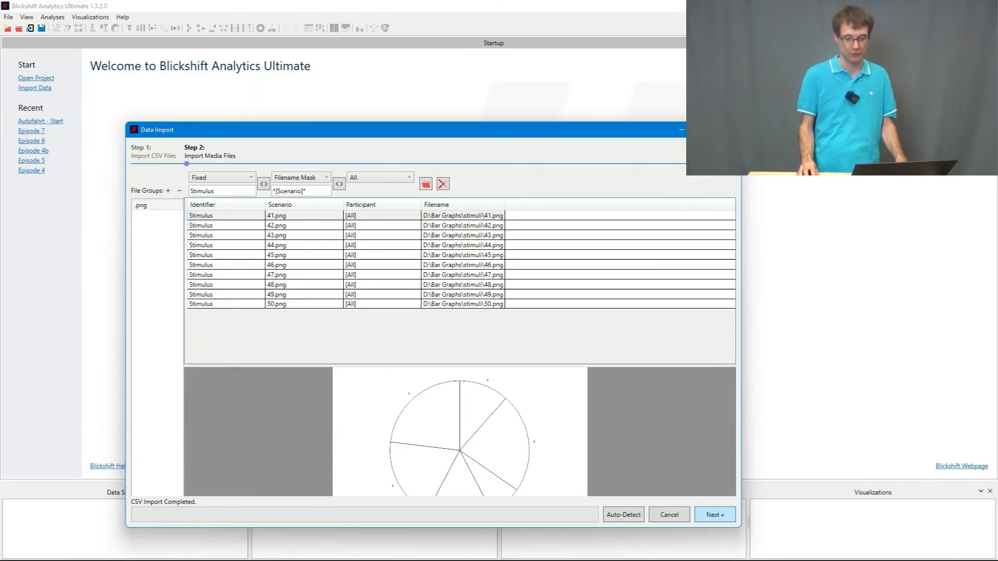
pyautogui.click(705, 517)
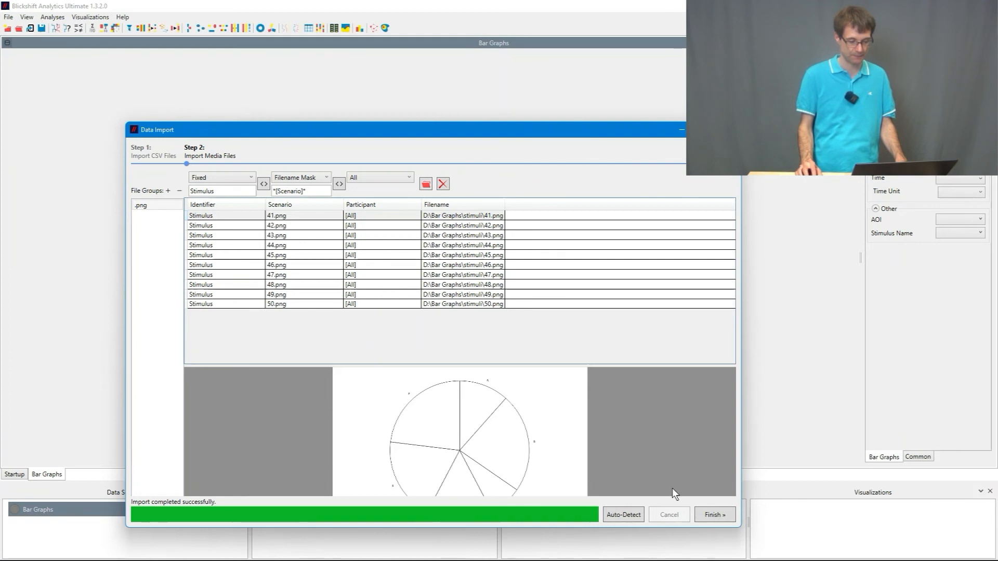
pyautogui.click(712, 515)
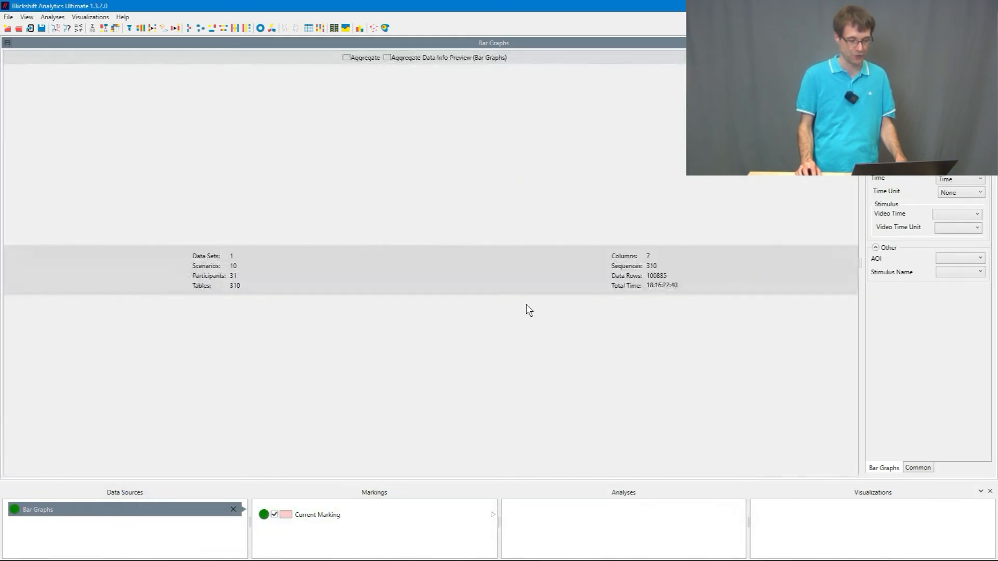